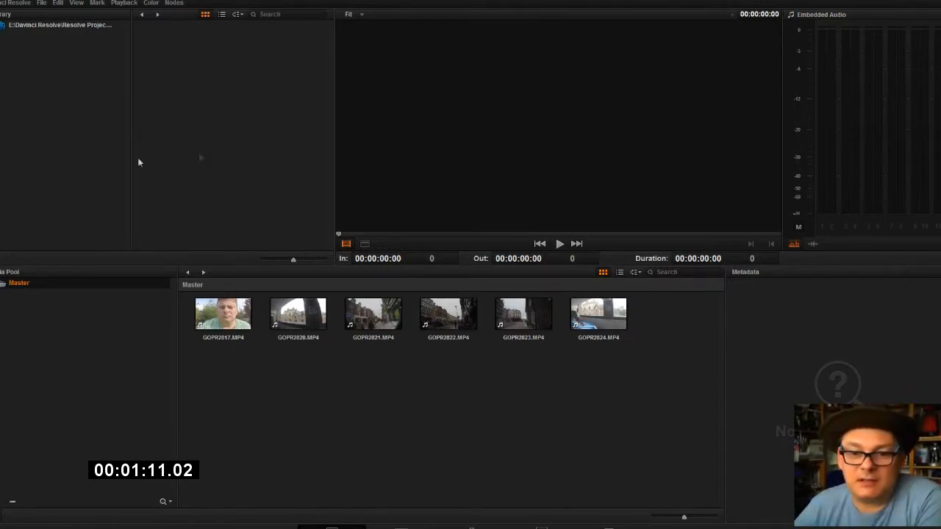
# Preview GP012815.MP4 from the gopro folder in the media storage, and add bike ride pt1.MP4 to the Master bin.
pyautogui.click(3, 25)
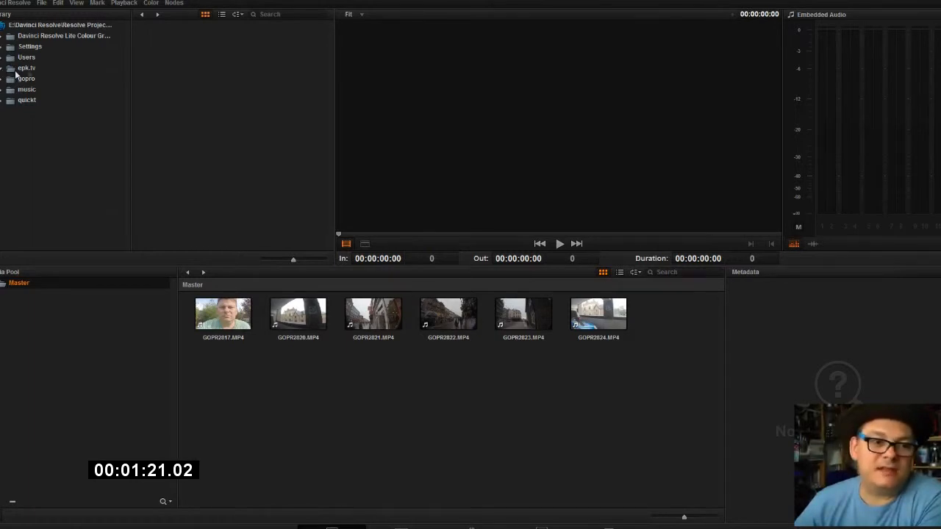
pyautogui.click(26, 68)
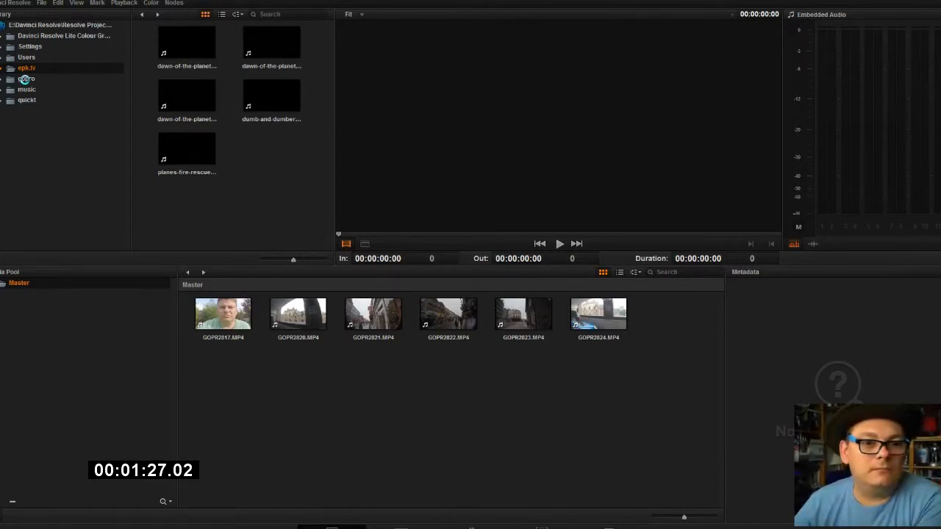
pyautogui.click(26, 78)
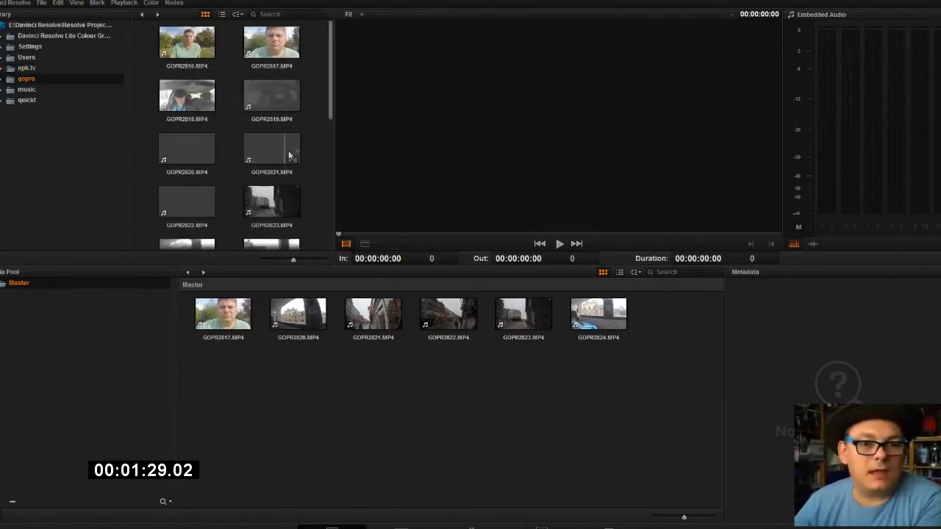
pyautogui.scroll(-3, 298, 165)
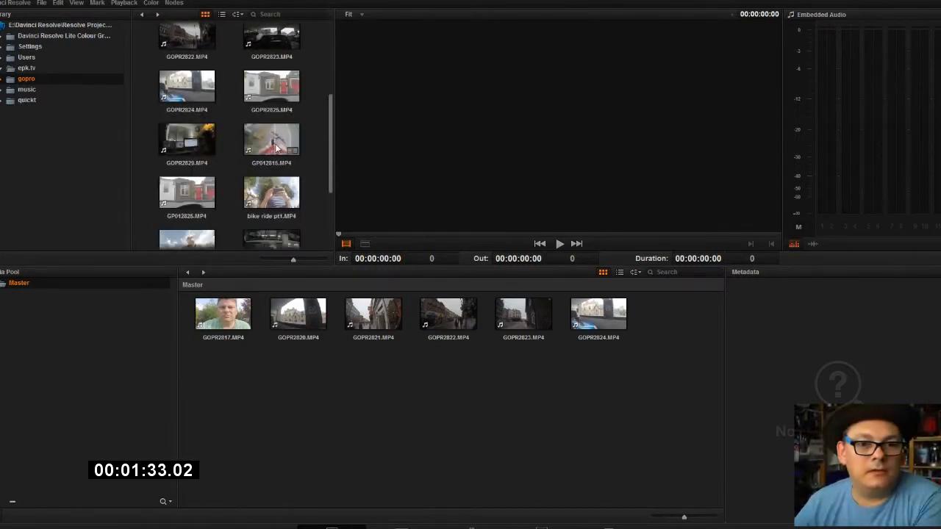
pyautogui.moveTo(279, 142); pyautogui.dragTo(468, 138)
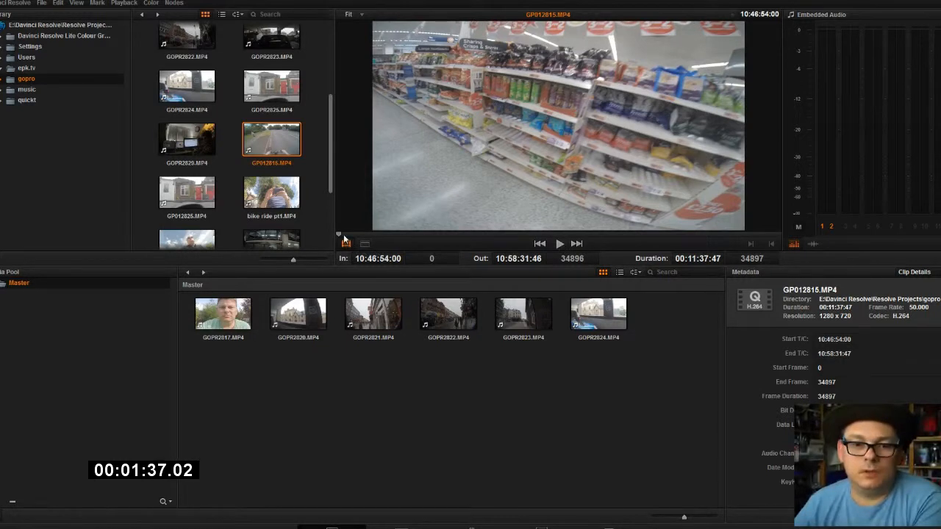
pyautogui.moveTo(334, 236); pyautogui.dragTo(558, 254)
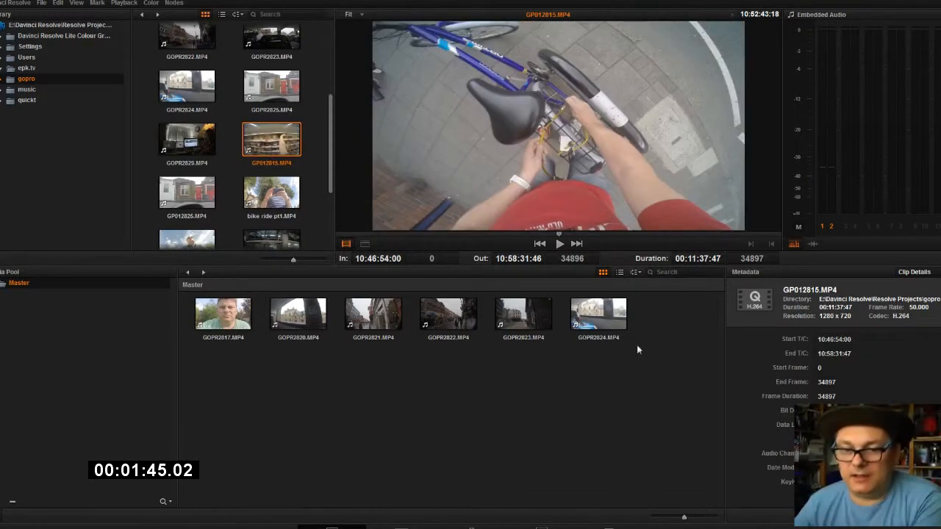
pyautogui.moveTo(271, 193); pyautogui.dragTo(673, 343)
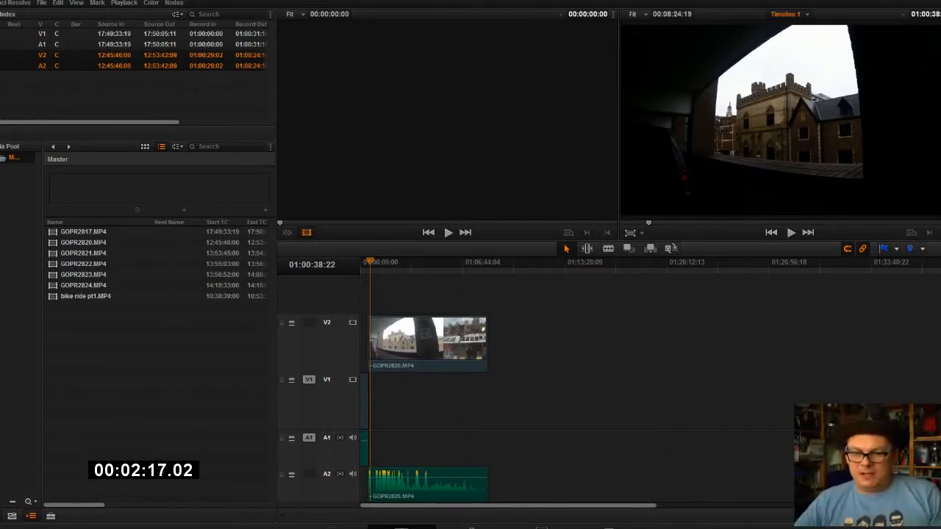
# Load GOPR2817.MP4 from the Master bin into the source viewer and start its playback.
pyautogui.hotkey('ctrl', '-')
pyautogui.hotkey('ctrl', '-')
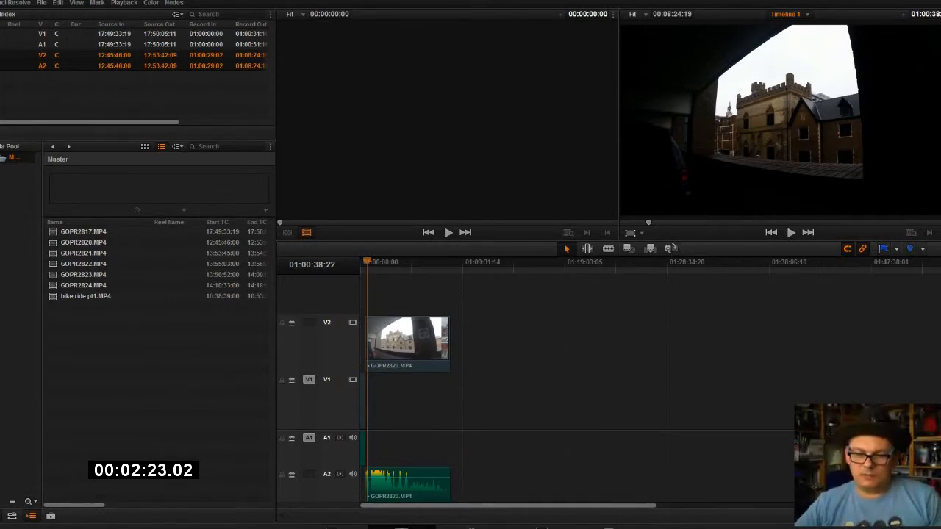
pyautogui.hotkey('ctrl', '=')
pyautogui.hotkey('ctrl', '=')
pyautogui.hotkey('ctrl', '=')
pyautogui.hotkey('ctrl', '=')
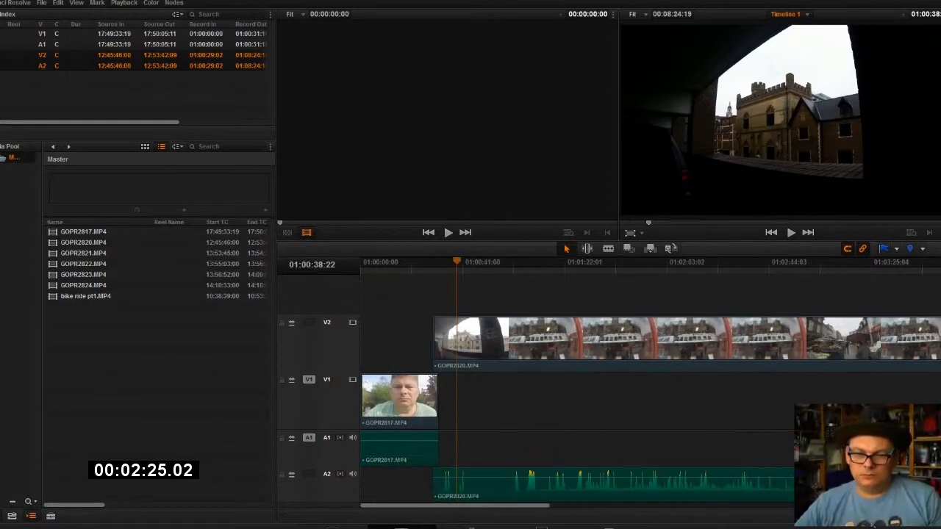
pyautogui.hotkey('ctrl', '=')
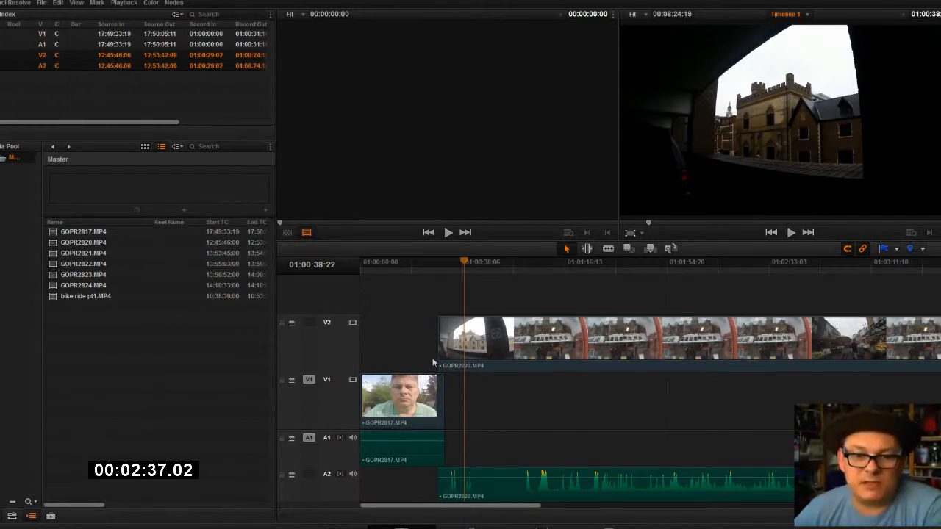
pyautogui.click(103, 232)
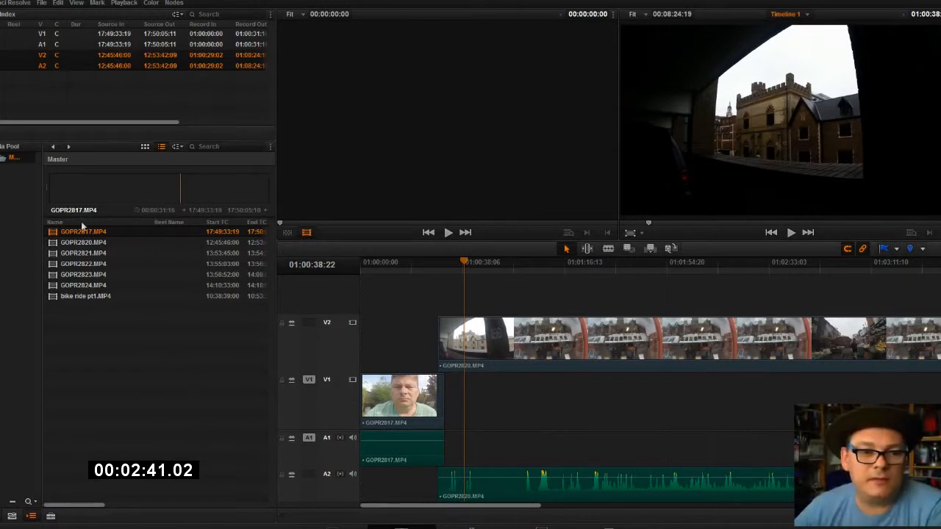
pyautogui.moveTo(81, 231); pyautogui.dragTo(483, 111)
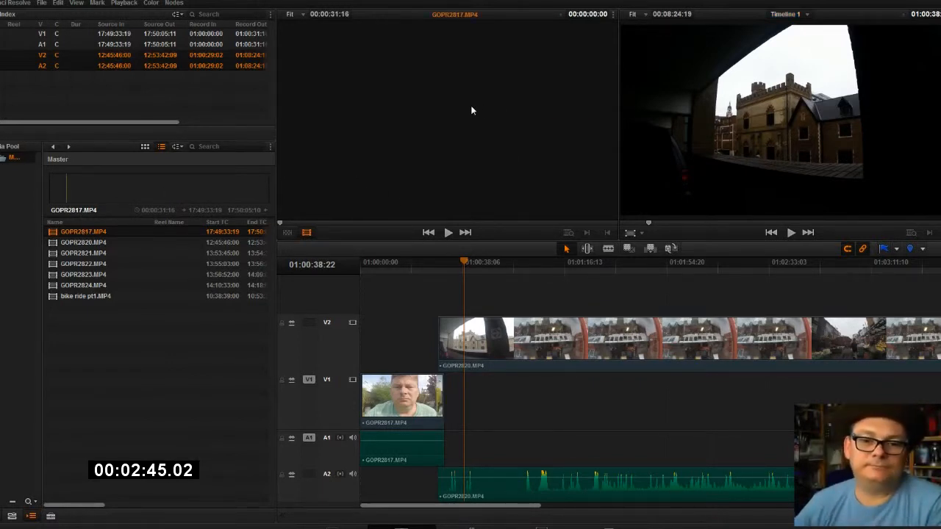
pyautogui.click(448, 233)
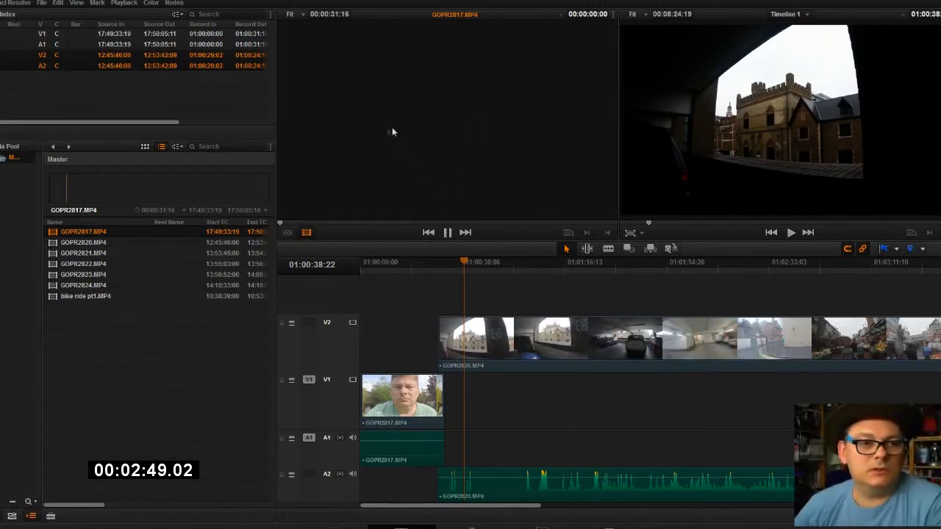
# Load GOPR2820.MP4 into the source viewer and switch that viewer to offline mode.
pyautogui.click(87, 246)
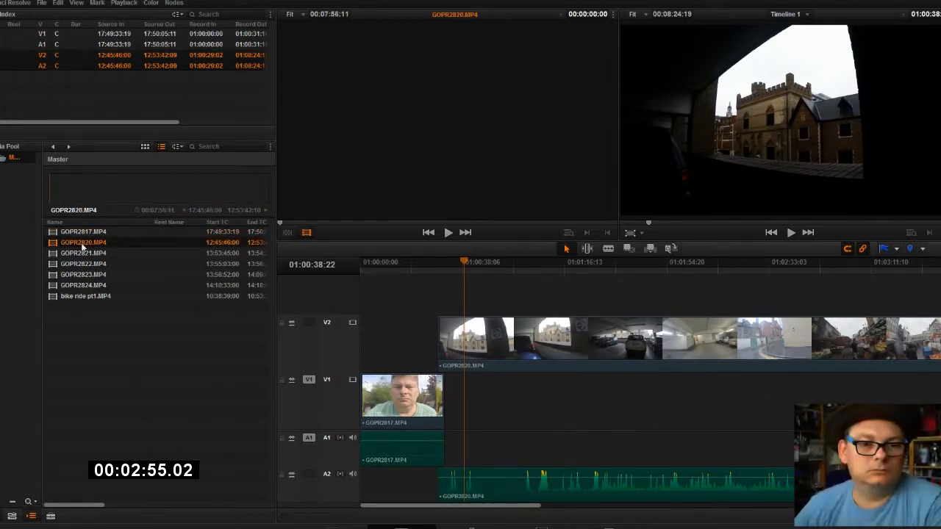
pyautogui.click(287, 232)
pyautogui.click(307, 231)
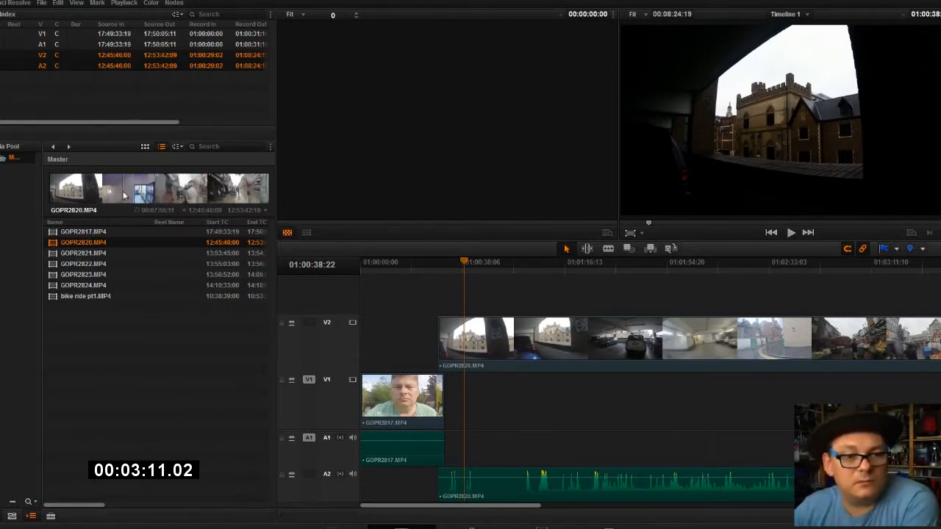
pyautogui.moveTo(124, 192); pyautogui.dragTo(374, 132)
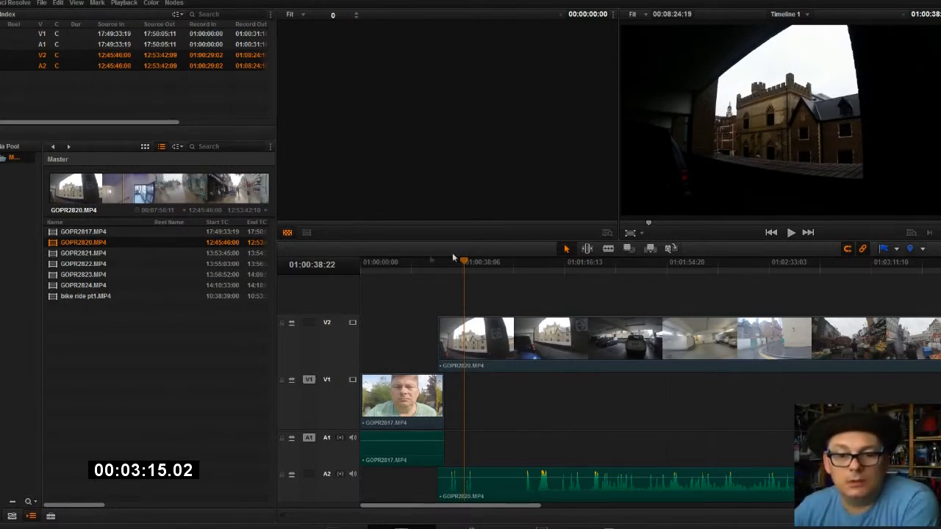
pyautogui.click(791, 233)
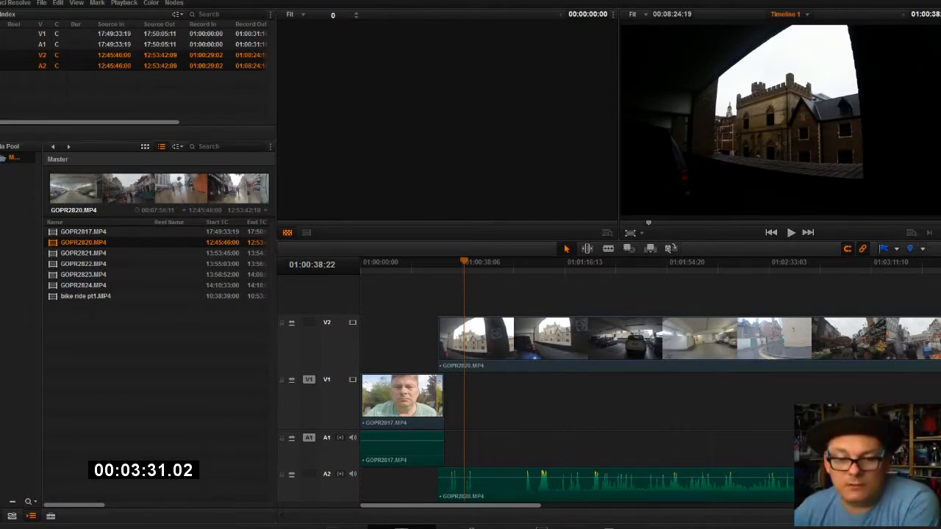
# Reset all grades and nodes of the GOPR2820.MP4 timeline clip on the Color page.
pyautogui.click(472, 527)
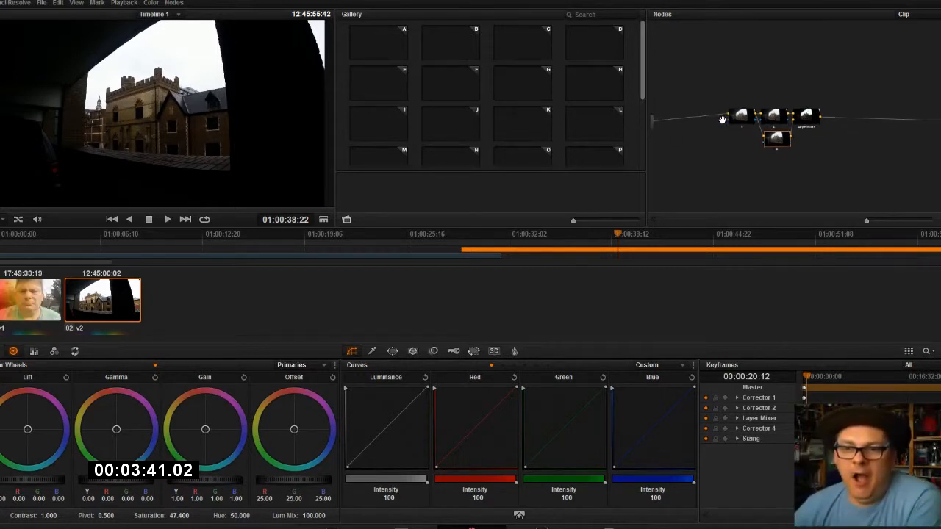
pyautogui.rightClick(806, 92)
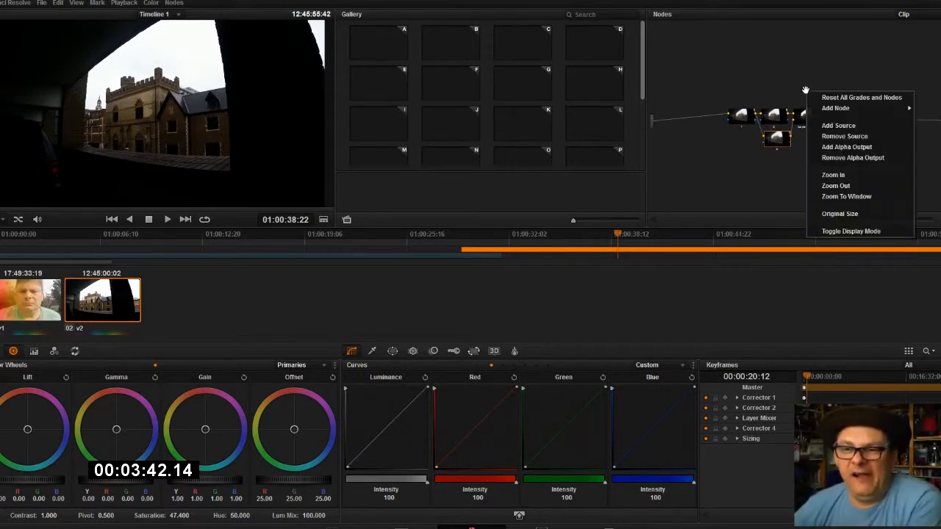
pyautogui.click(842, 101)
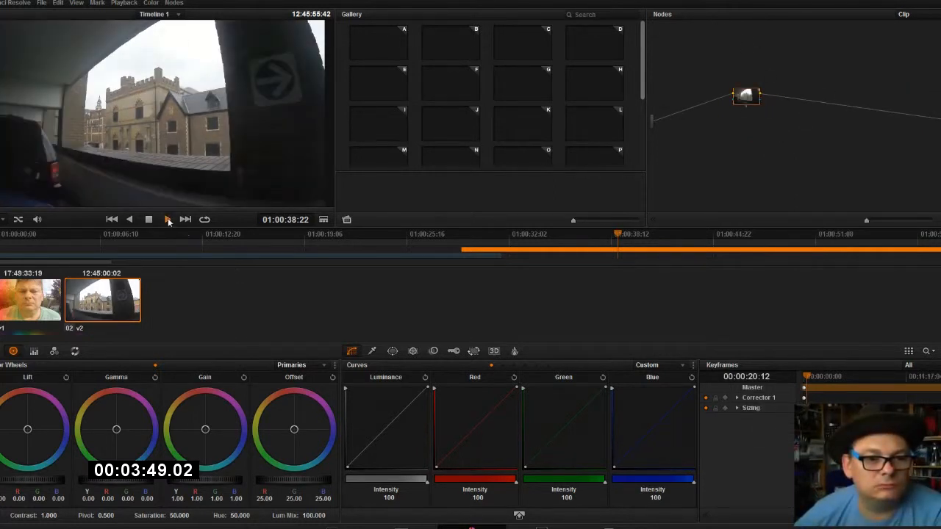
# Play the ungraded GOPR2820.MP4 clip in the color viewer to review the street footage.
pyautogui.click(168, 220)
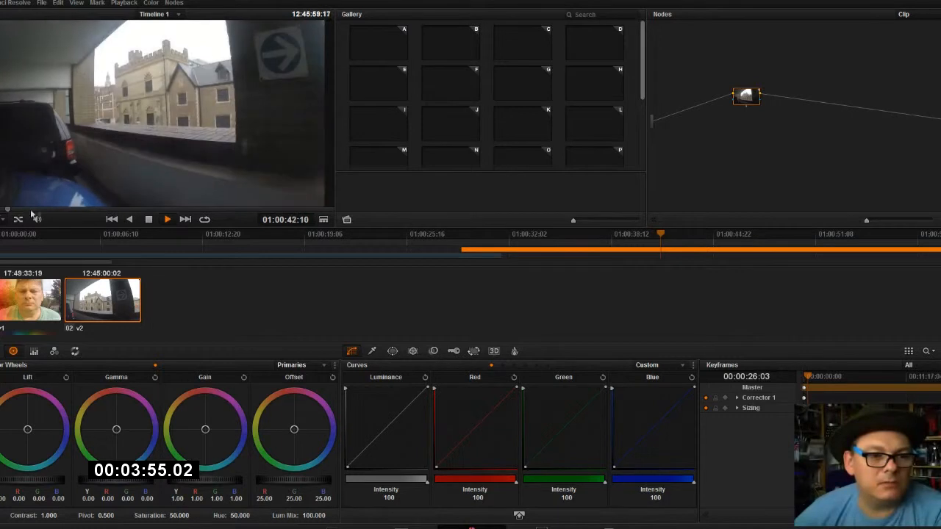
pyautogui.click(167, 220)
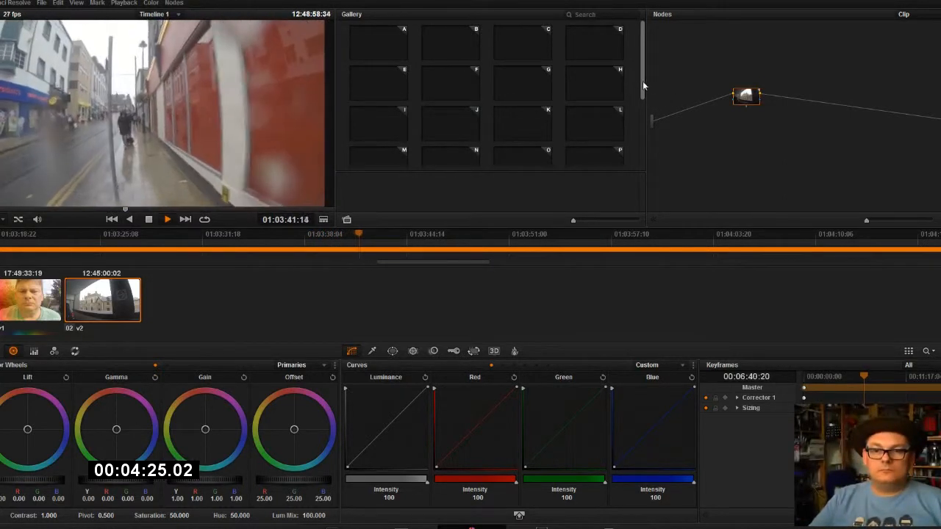
pyautogui.moveTo(642, 83)
pyautogui.mouseDown()
pyautogui.moveTo(645, 171)
pyautogui.moveTo(641, 81)
pyautogui.mouseUp()
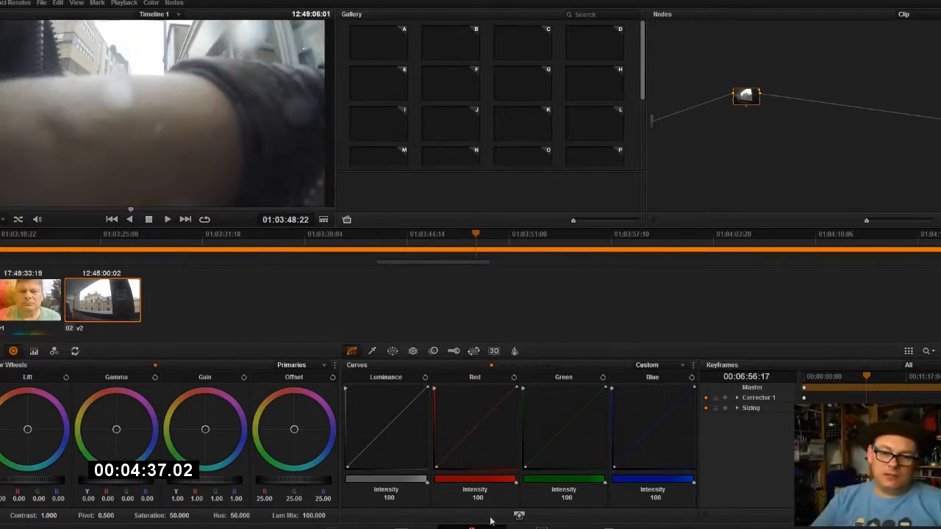
# Display the PowerGrade album of the project stills on the Gallery page.
pyautogui.click(542, 528)
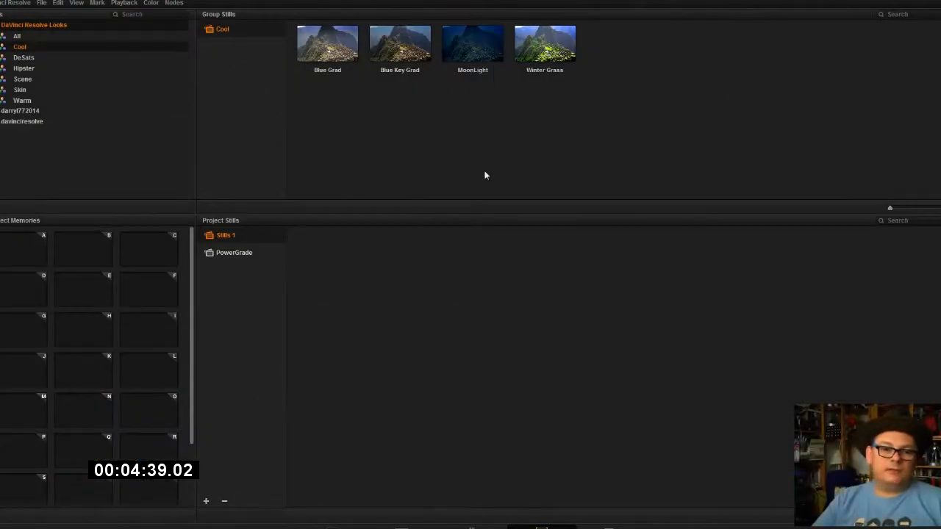
pyautogui.click(233, 253)
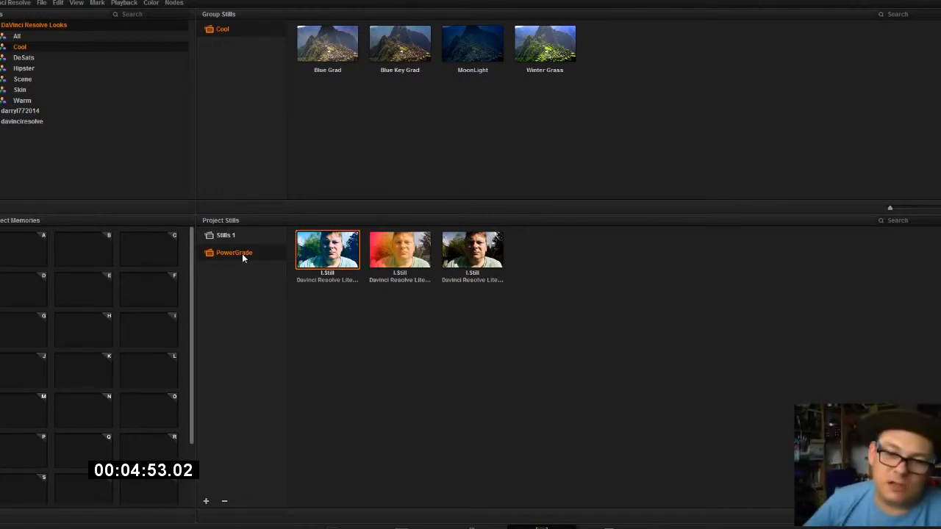
pyautogui.rightClick(482, 250)
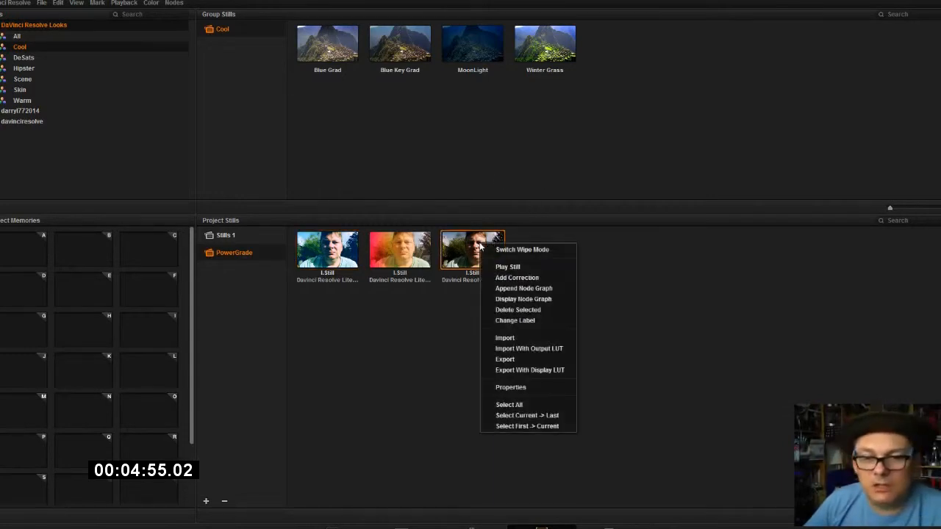
pyautogui.click(536, 371)
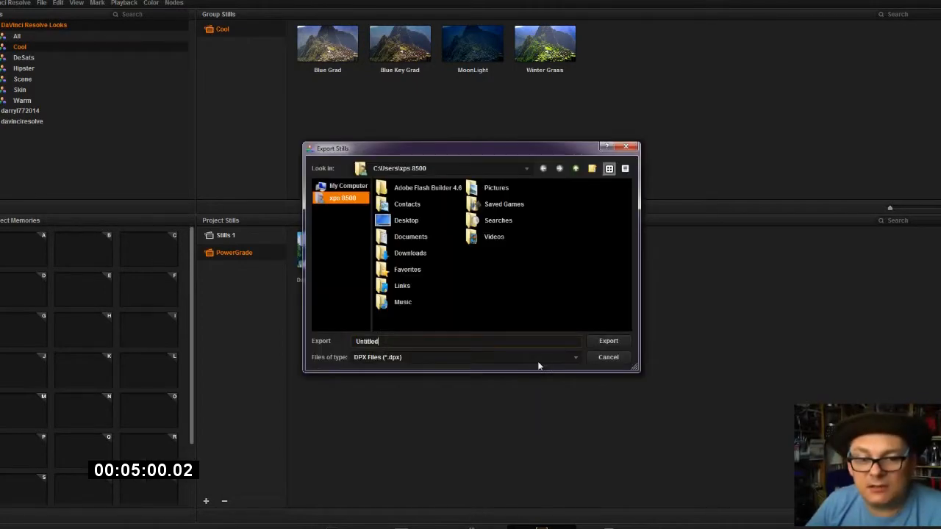
pyautogui.doubleClick(405, 221)
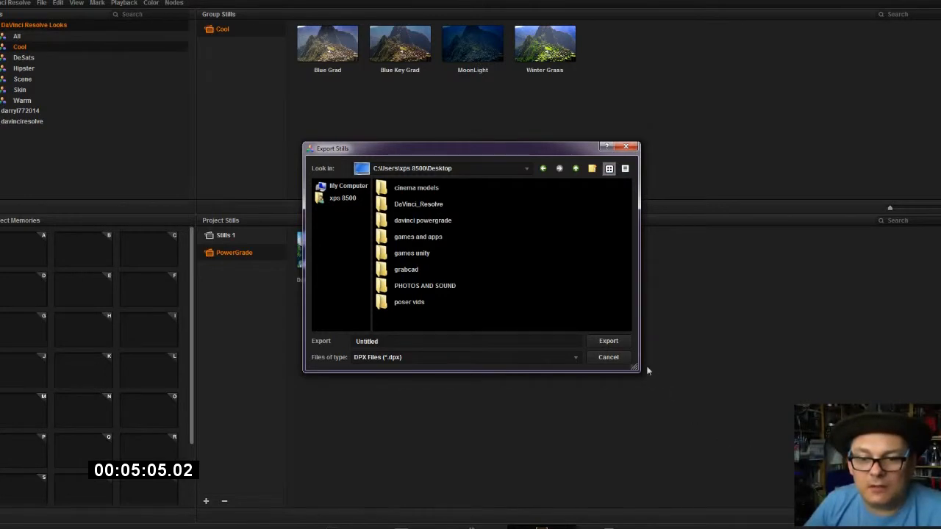
pyautogui.click(609, 358)
# Import a DPX still with output LUT from the desktop's davinci powergrade folder into the PowerGrade album.
pyautogui.rightClick(589, 293)
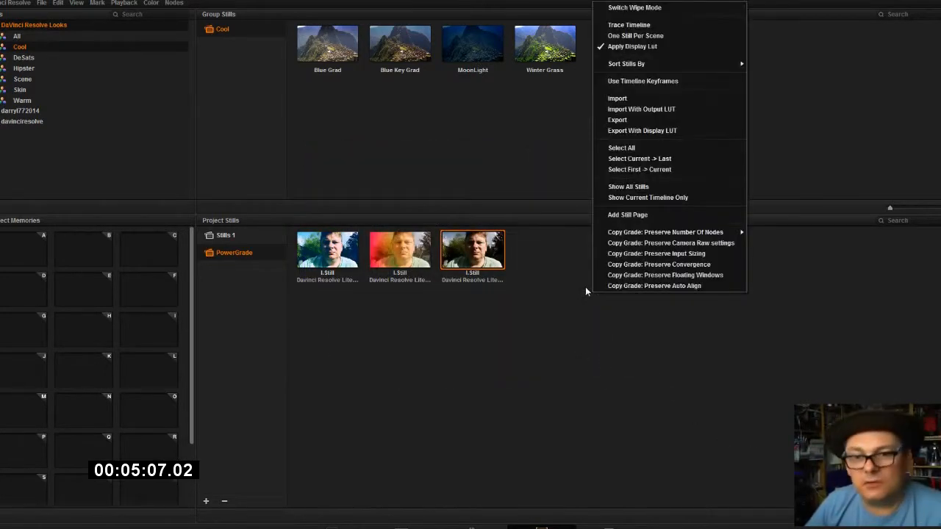
pyautogui.click(627, 111)
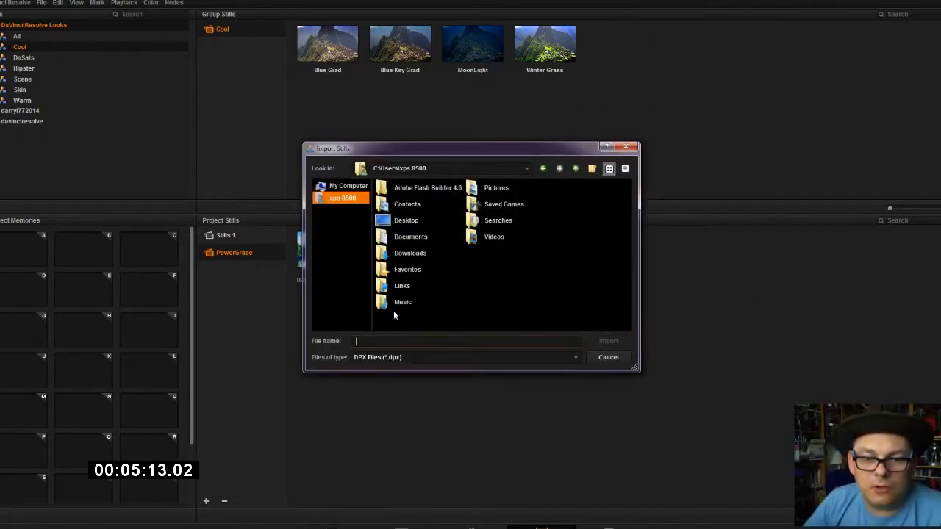
pyautogui.doubleClick(418, 220)
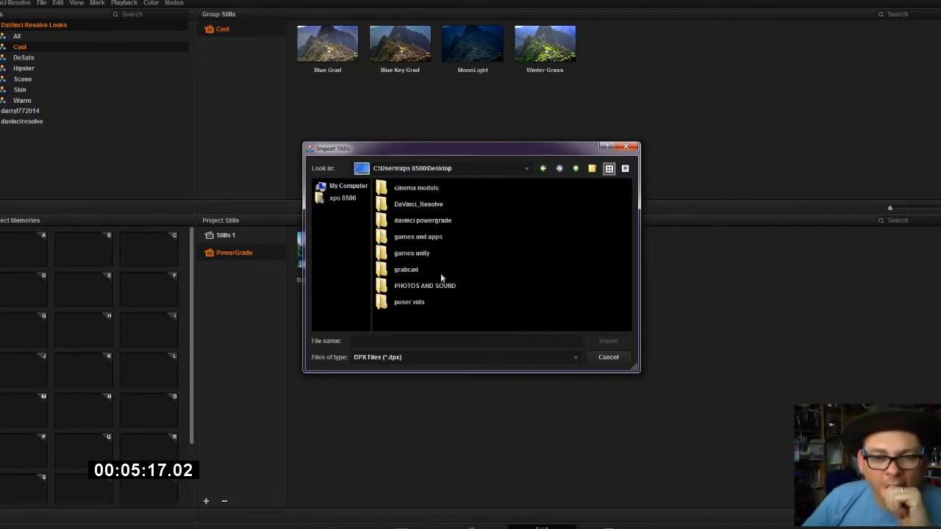
pyautogui.doubleClick(439, 220)
pyautogui.click(459, 240)
pyautogui.doubleClick(458, 241)
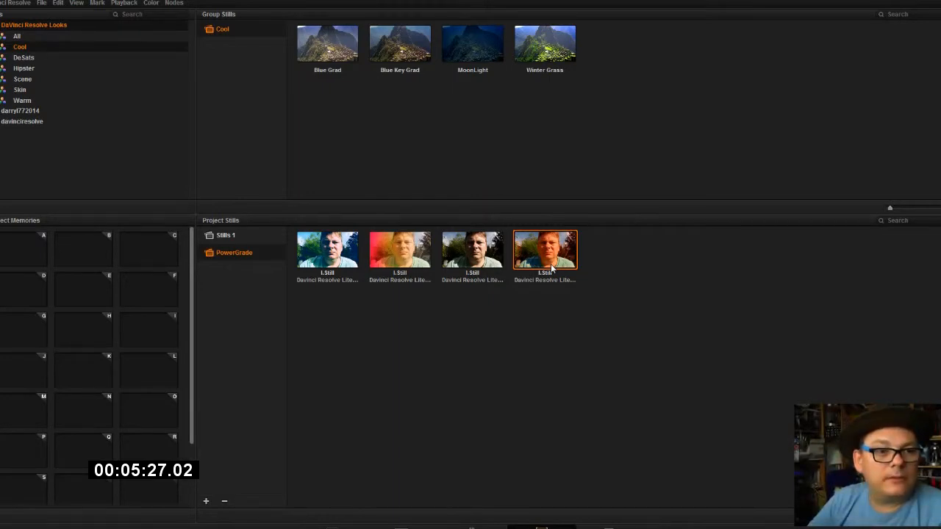
pyautogui.moveTo(523, 162); pyautogui.dragTo(523, 163)
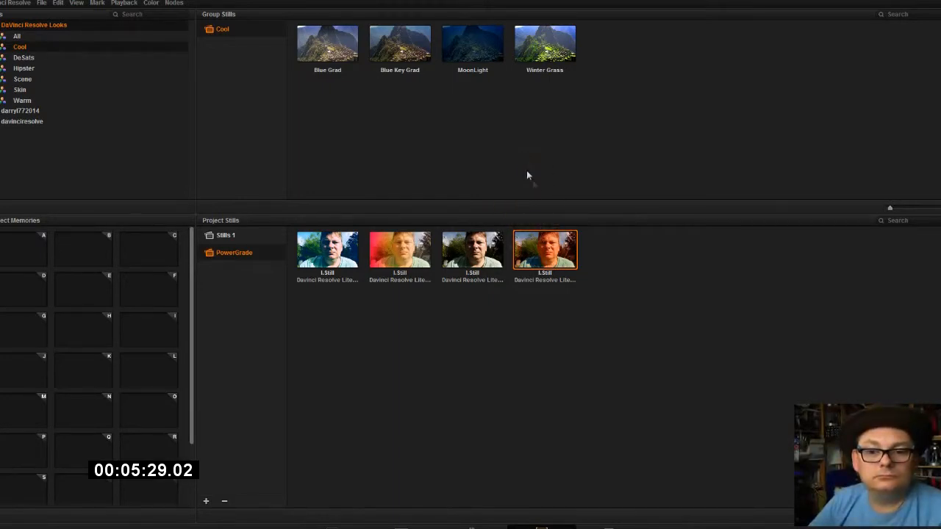
pyautogui.click(15, 112)
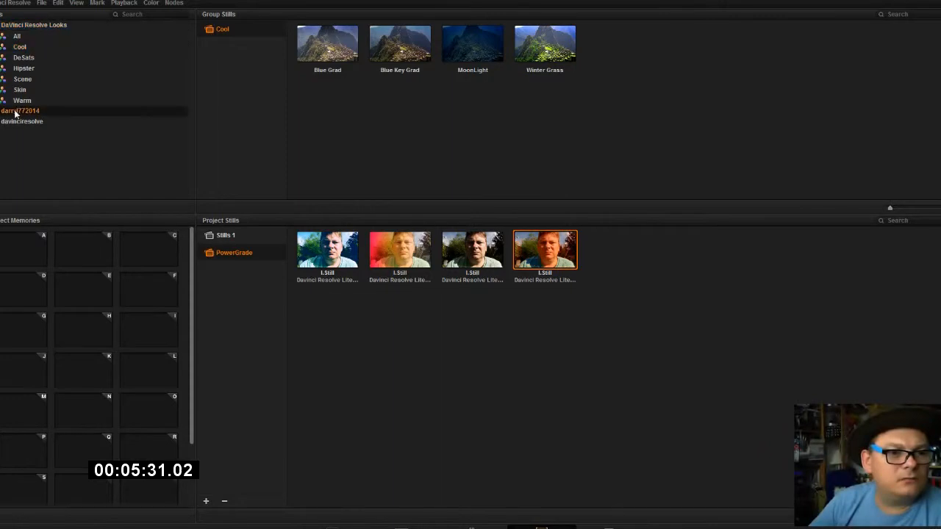
pyautogui.click(488, 253)
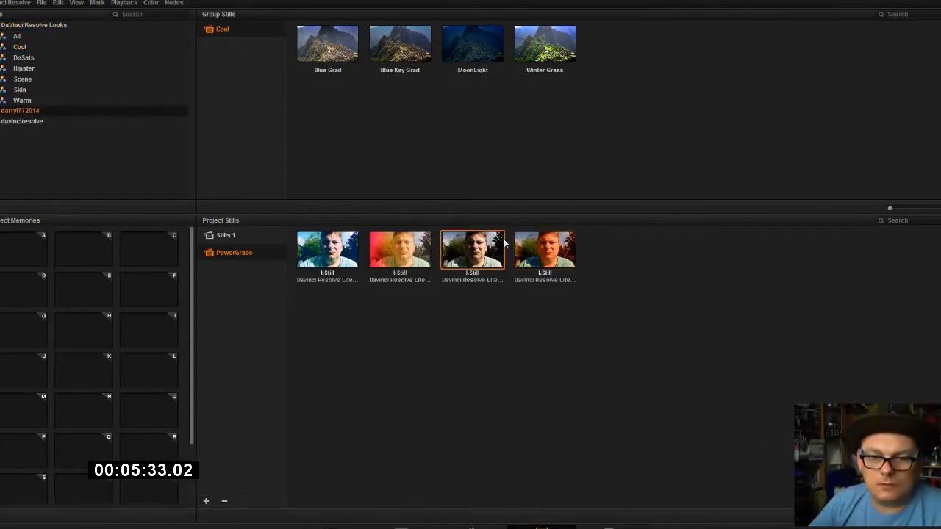
pyautogui.click(548, 254)
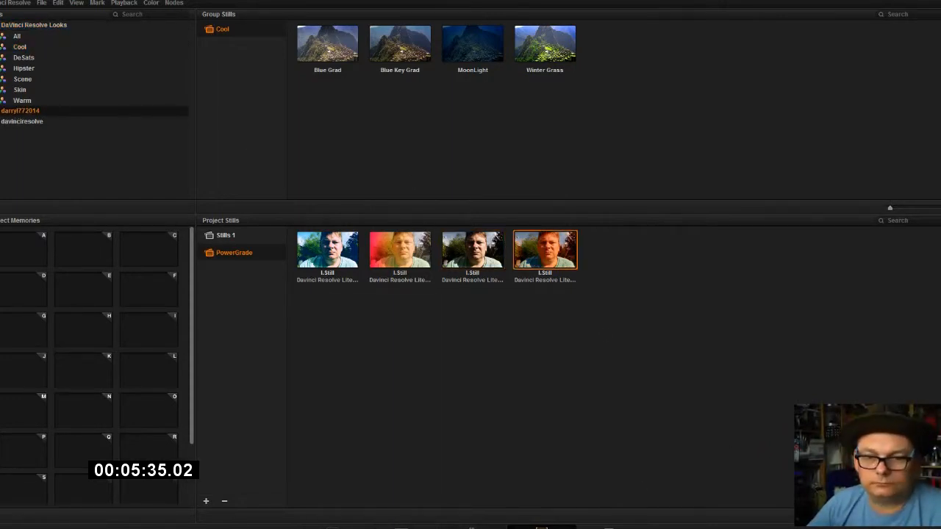
# Return to the Color page, reset all grades and nodes of the street clip, and show the whole frame in the viewer.
pyautogui.click(471, 528)
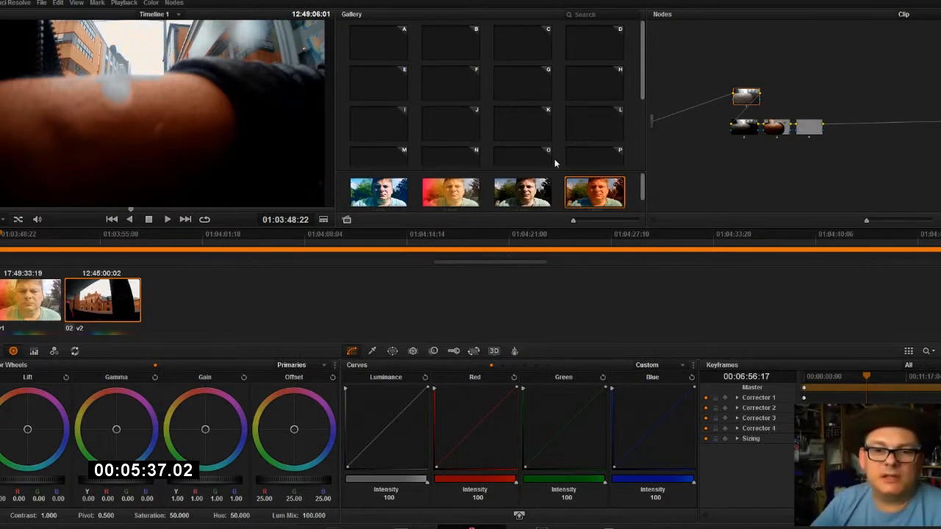
pyautogui.rightClick(766, 66)
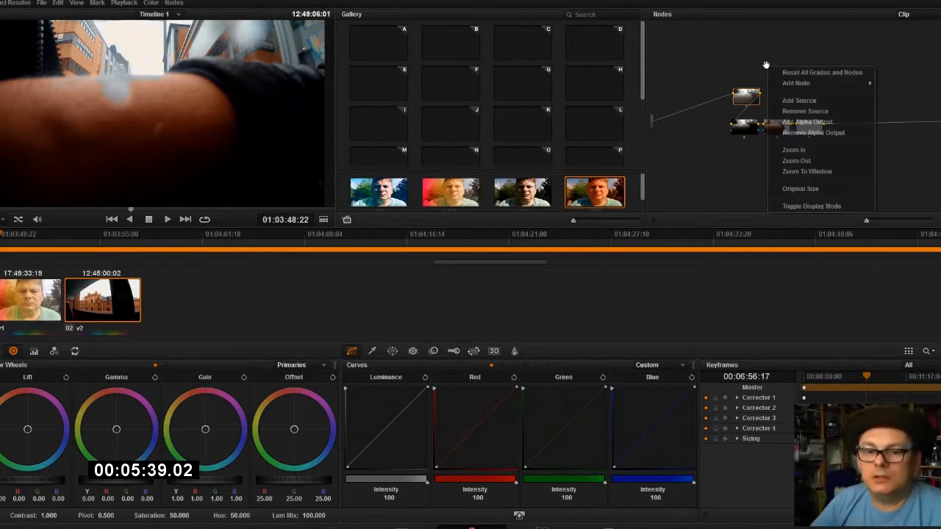
pyautogui.click(827, 74)
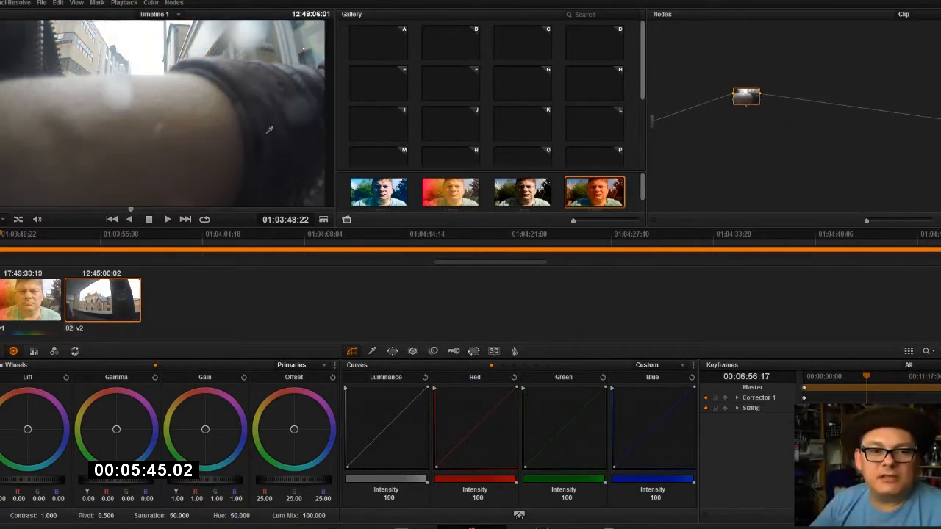
pyautogui.scroll(-2, 276, 174)
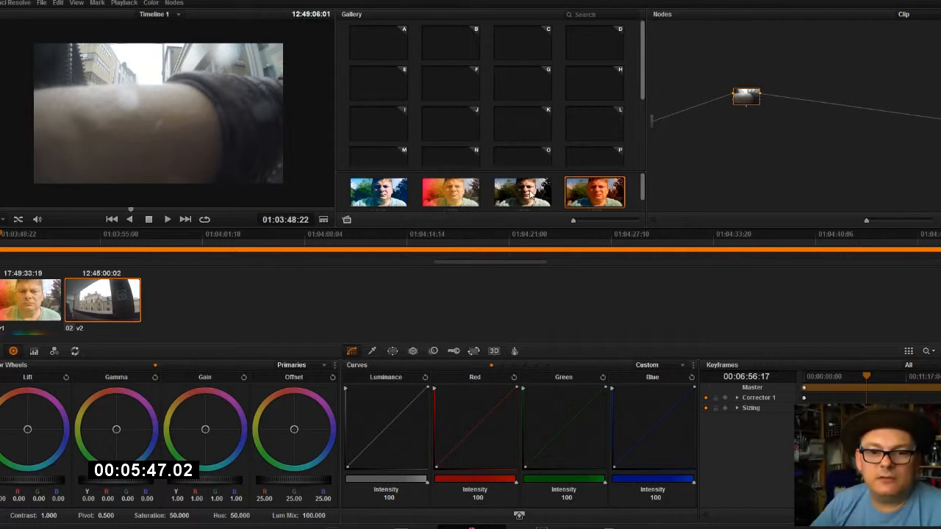
# Store the four PowerGrade stills as memories: the third in A, second in B, first in C and fourth in D.
pyautogui.click(531, 194)
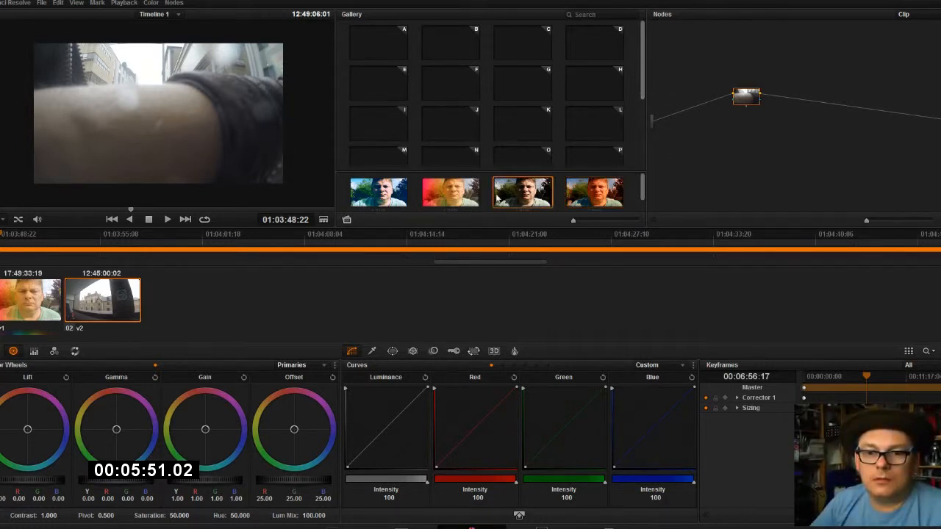
pyautogui.moveTo(513, 196); pyautogui.dragTo(378, 43)
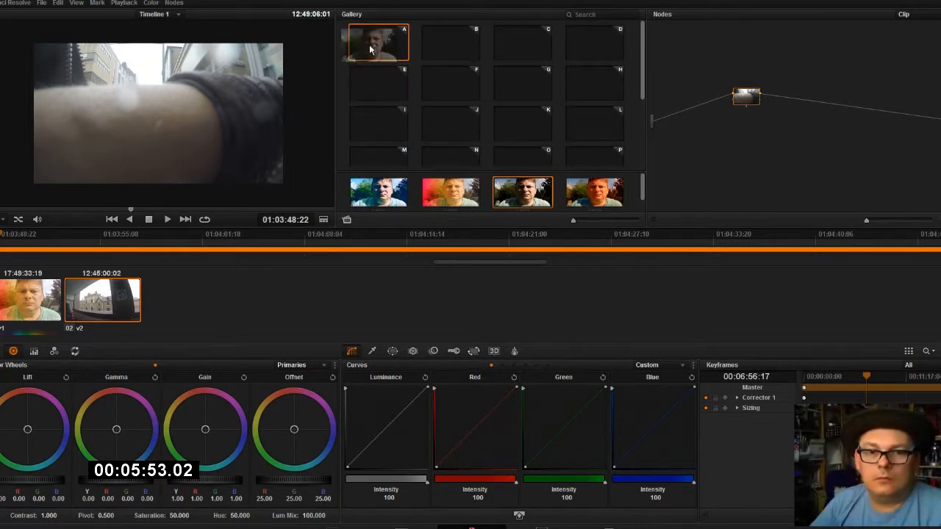
pyautogui.moveTo(451, 192); pyautogui.dragTo(450, 40)
pyautogui.moveTo(386, 200); pyautogui.dragTo(525, 46)
pyautogui.moveTo(602, 202); pyautogui.dragTo(594, 44)
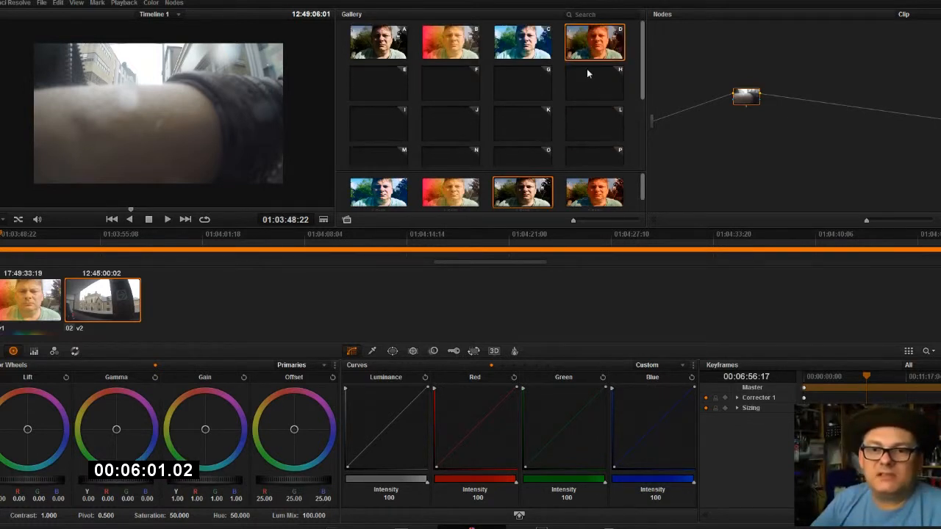
# Show the memory D still as a reference wipe and apply its grade to the street clip's node.
pyautogui.hotkey('ctrl', 'w')
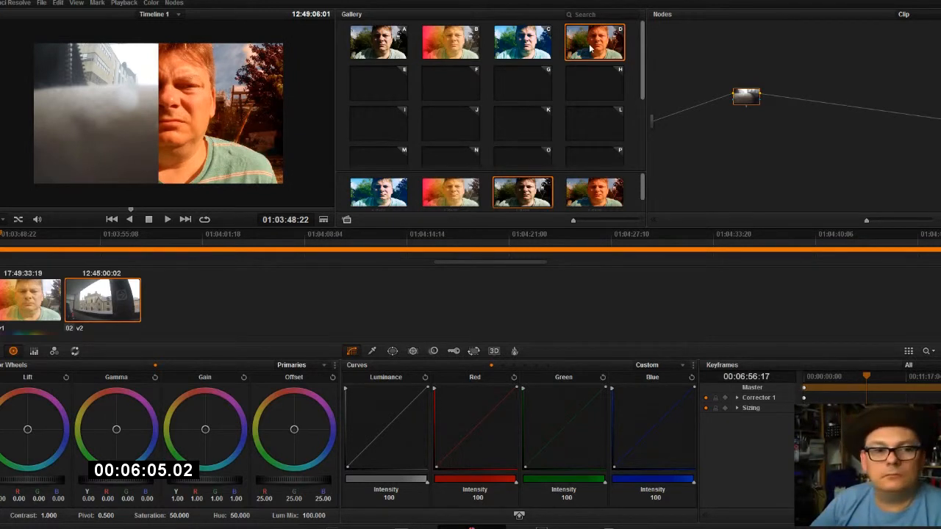
pyautogui.click(379, 82)
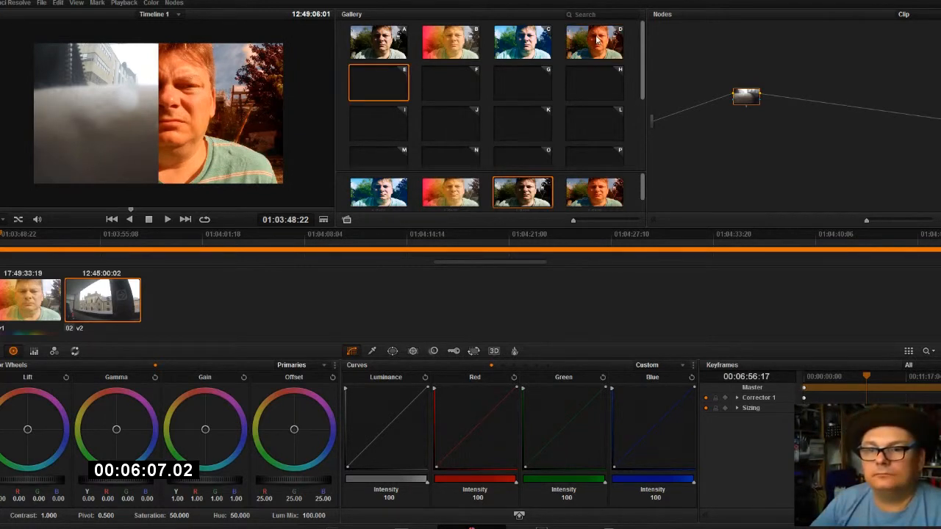
pyautogui.moveTo(597, 42); pyautogui.dragTo(743, 97)
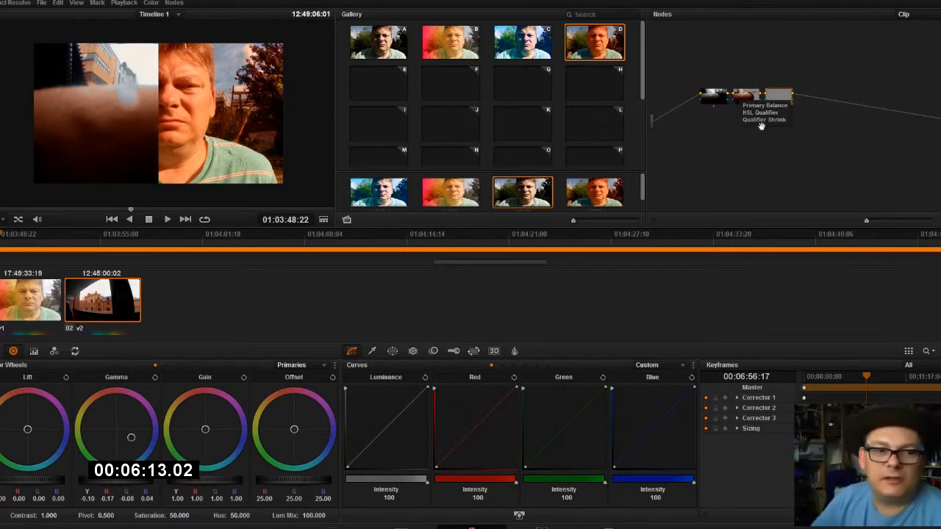
# Hide the reference wipe in the viewer and review the street clip full screen with the memory D grade.
pyautogui.rightClick(149, 115)
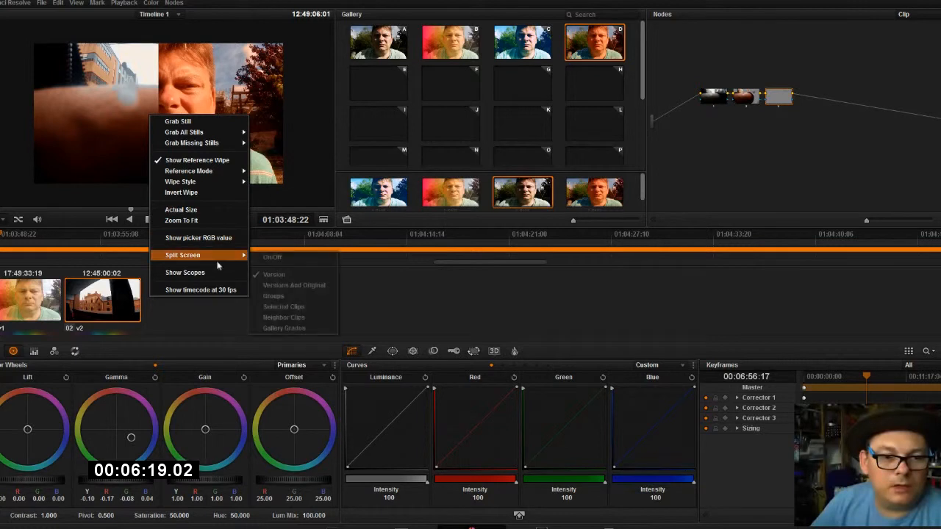
pyautogui.moveTo(223, 186)
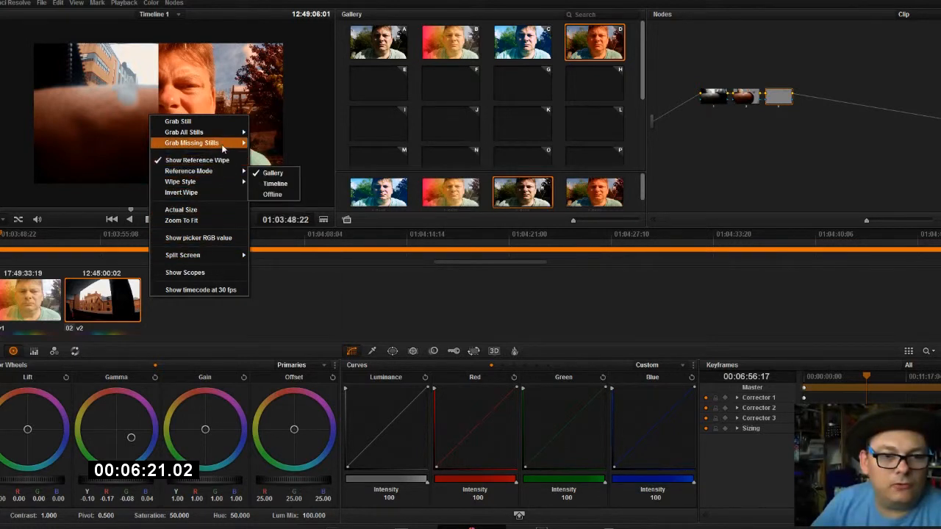
pyautogui.click(214, 164)
pyautogui.rightClick(196, 138)
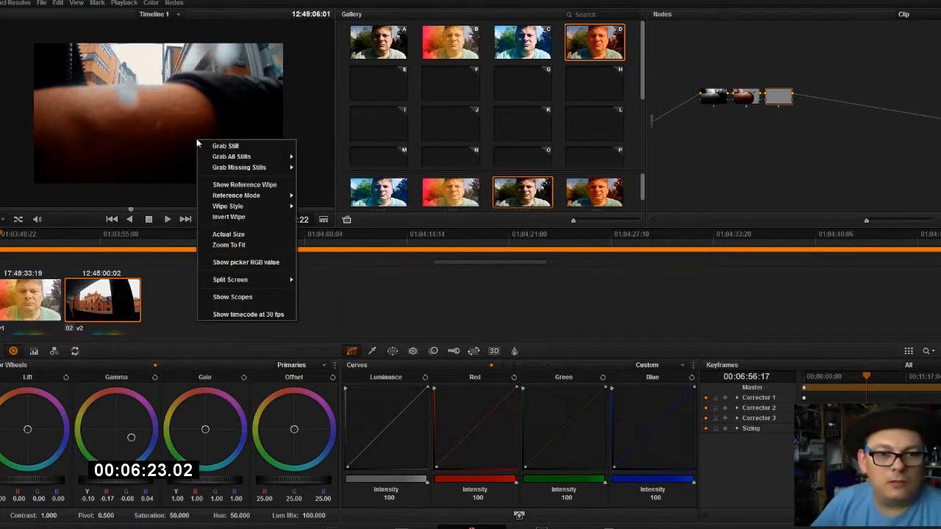
pyautogui.click(138, 139)
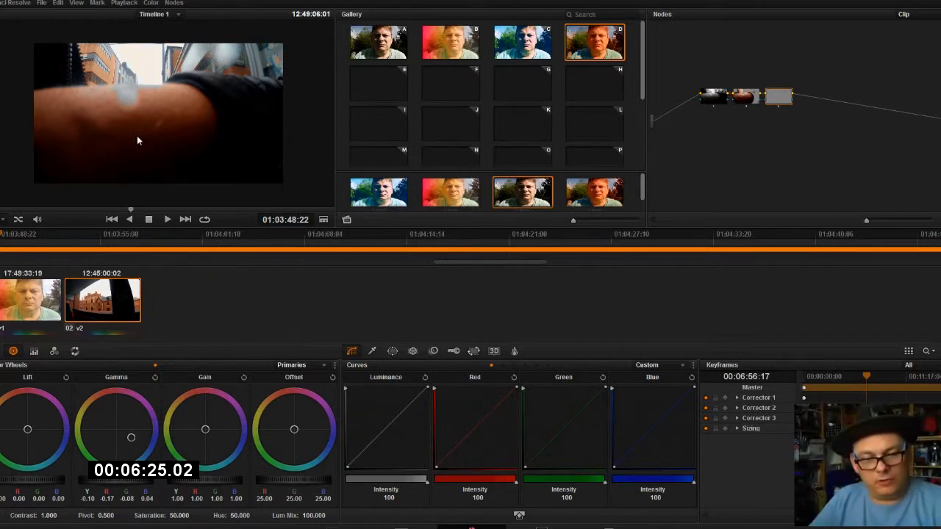
pyautogui.hotkey('ctrl', 'f')
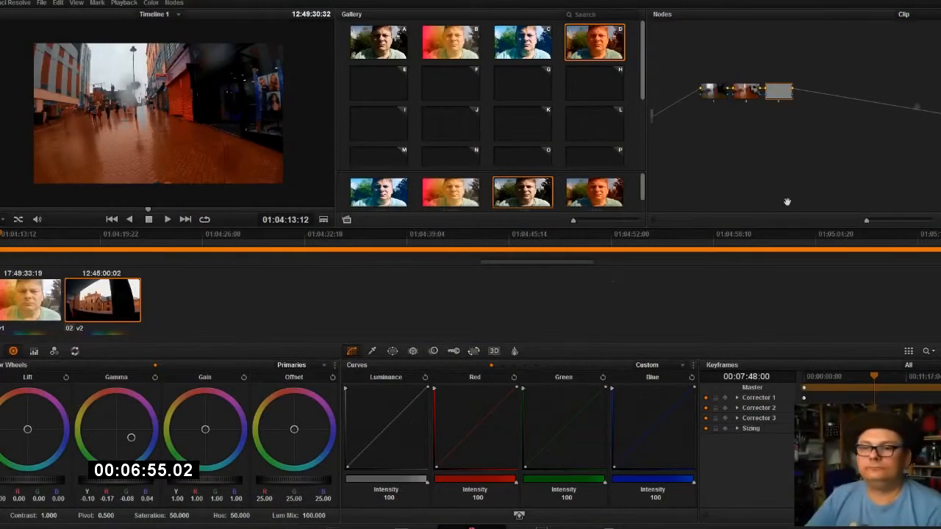
# Reset all grades and nodes of the street clip and append the node graph of the third PowerGrade still.
pyautogui.rightClick(777, 53)
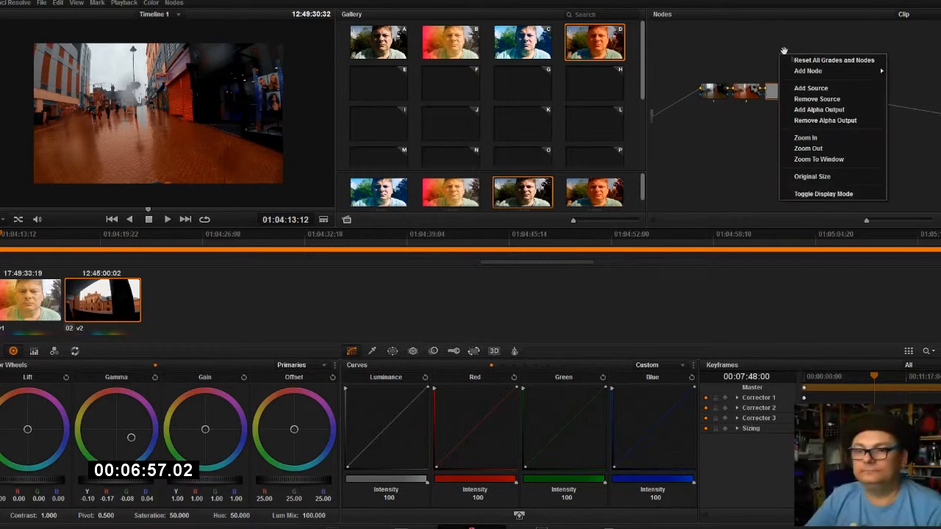
pyautogui.click(842, 62)
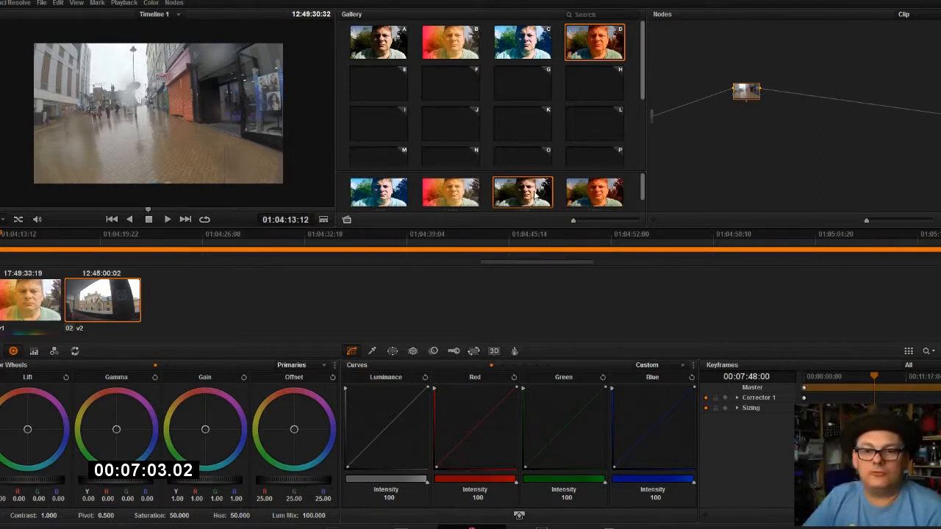
pyautogui.doubleClick(537, 195)
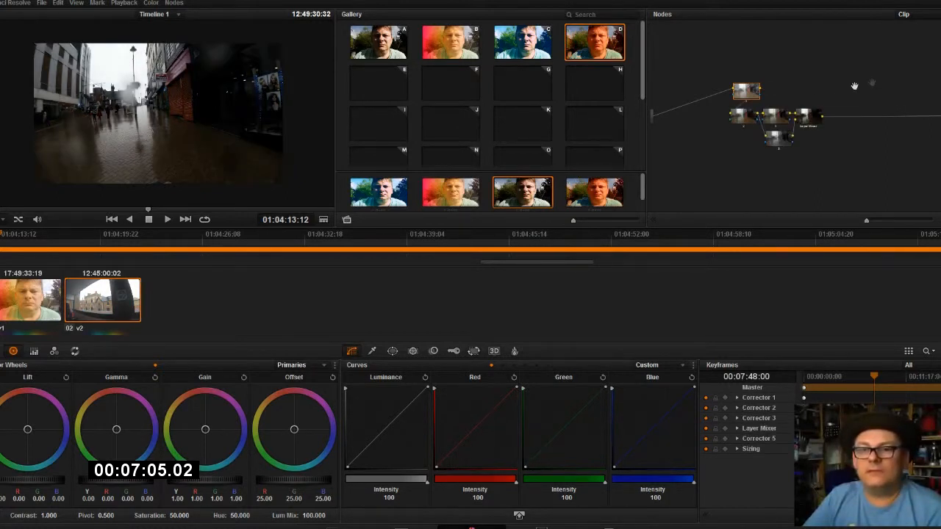
# Move the first node in line with the appended nodes and lower its saturation to 22.6.
pyautogui.moveTo(743, 96); pyautogui.dragTo(699, 123)
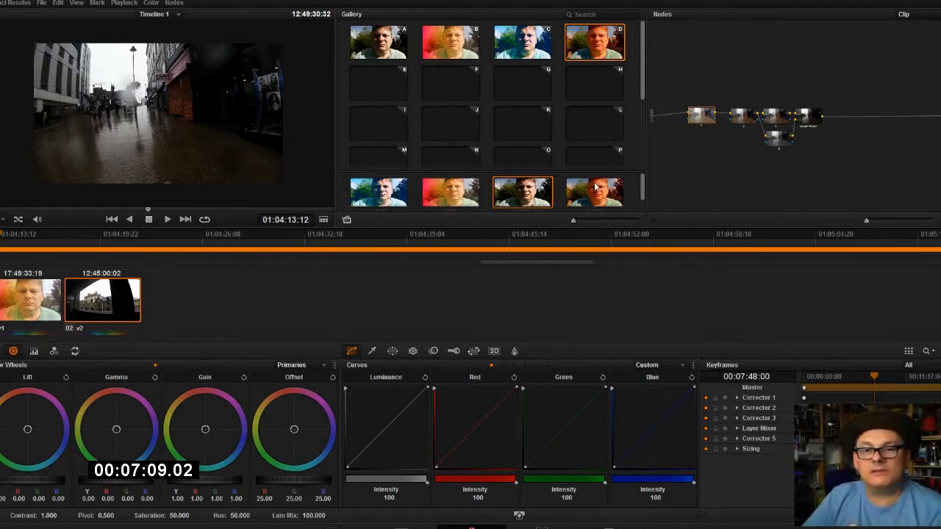
pyautogui.moveTo(644, 185); pyautogui.dragTo(649, 195)
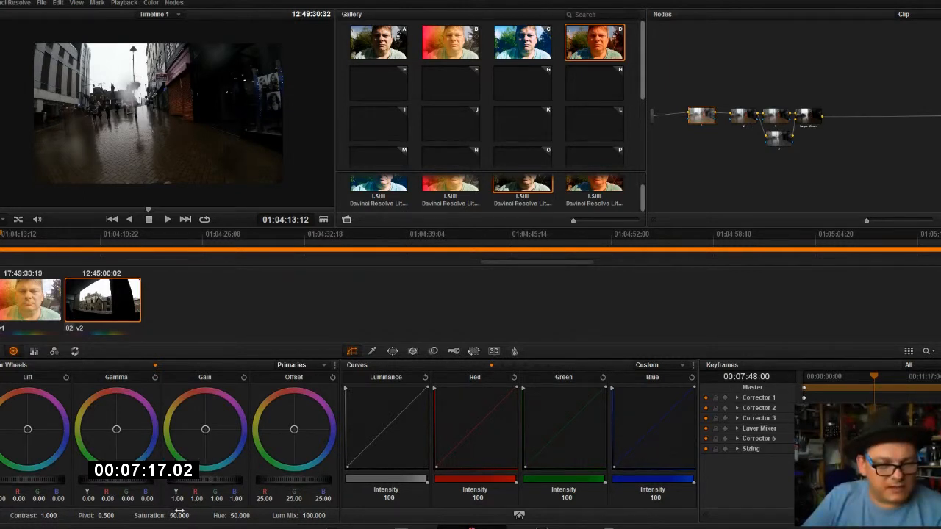
pyautogui.moveTo(182, 516); pyautogui.dragTo(194, 517)
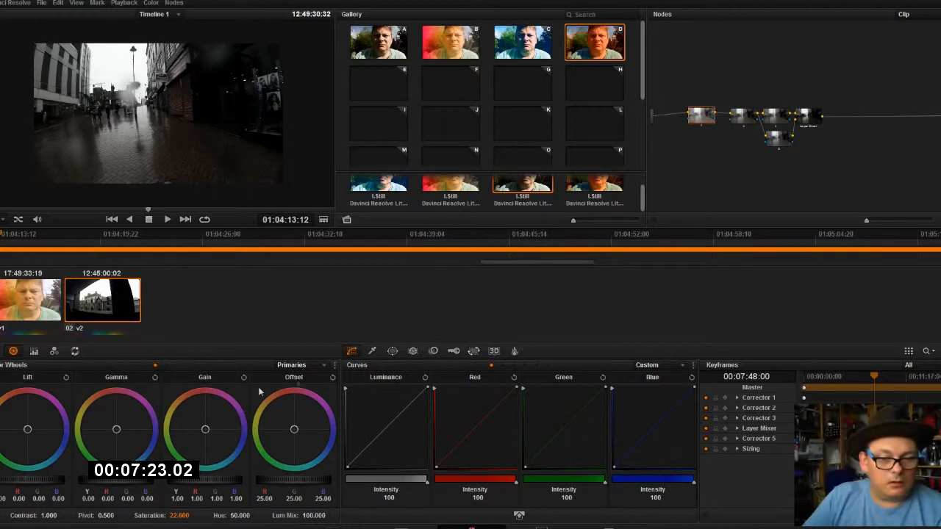
# Switch the color wheels from Primaries to Log mode and lower the midtone master level to -0.08.
pyautogui.click(315, 366)
pyautogui.click(306, 387)
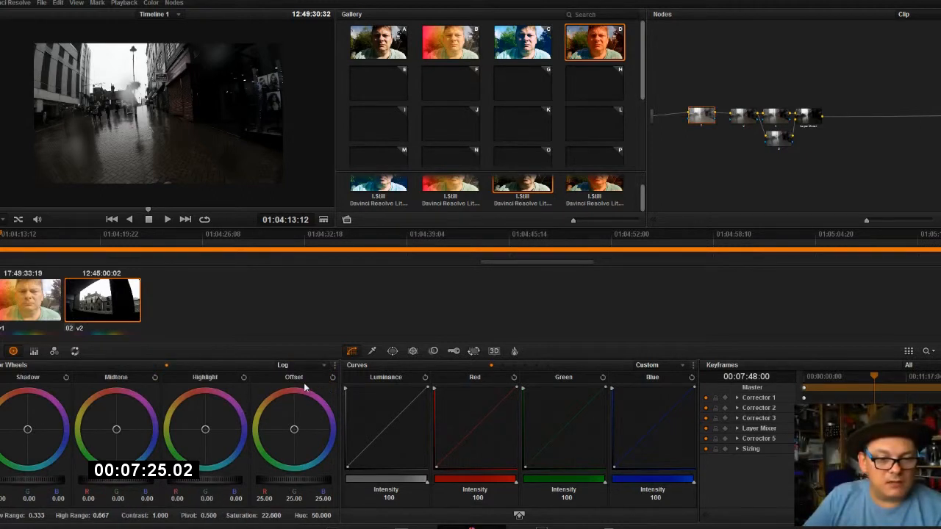
pyautogui.click(309, 364)
pyautogui.click(309, 376)
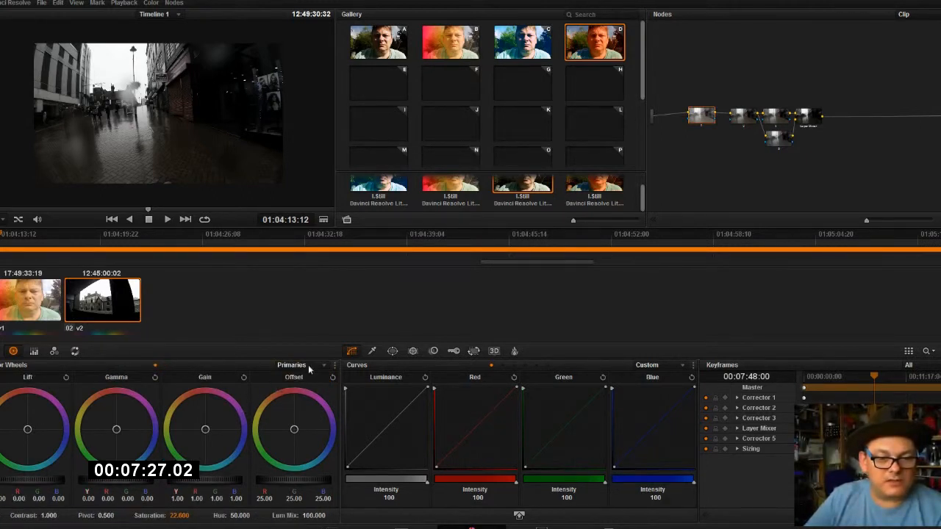
pyautogui.click(308, 365)
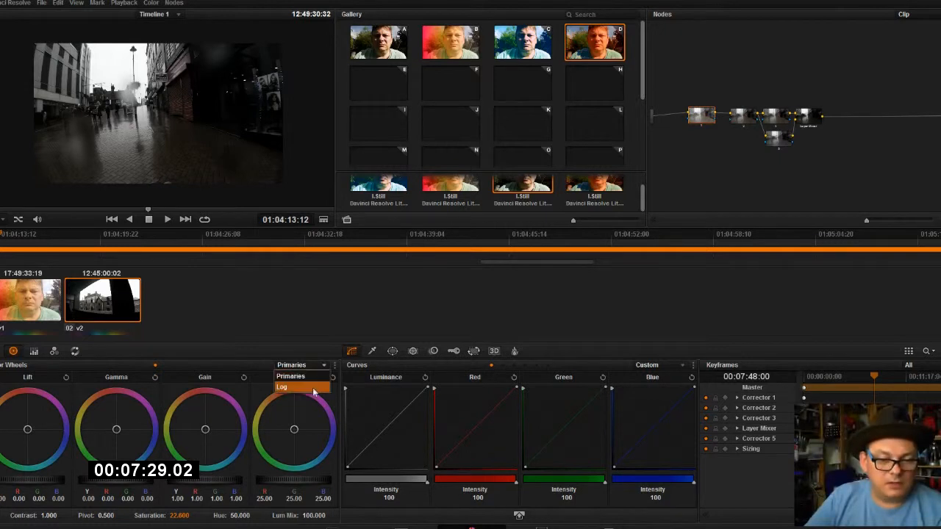
pyautogui.click(305, 388)
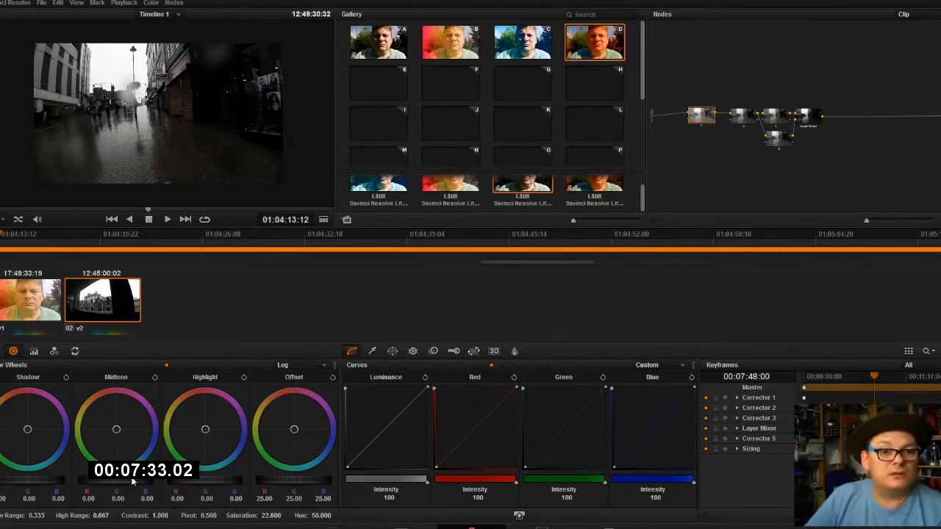
pyautogui.moveTo(133, 481); pyautogui.dragTo(85, 487)
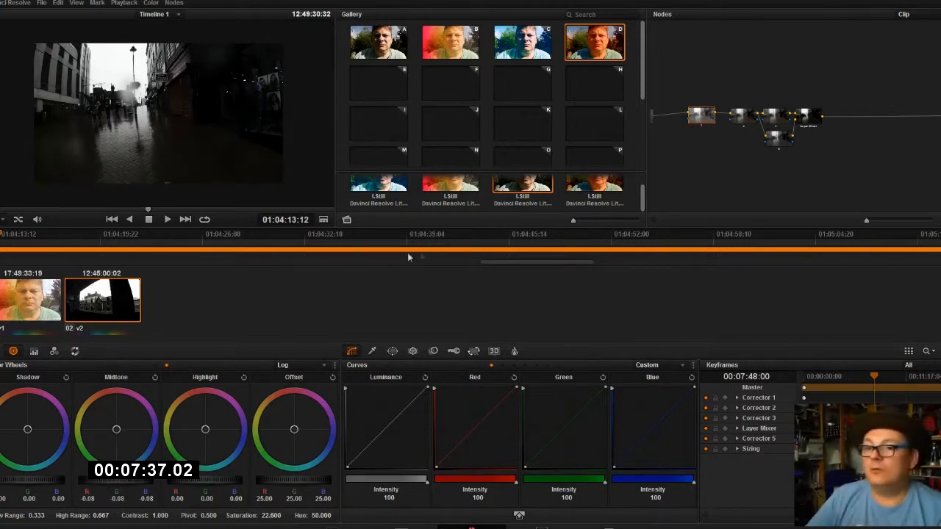